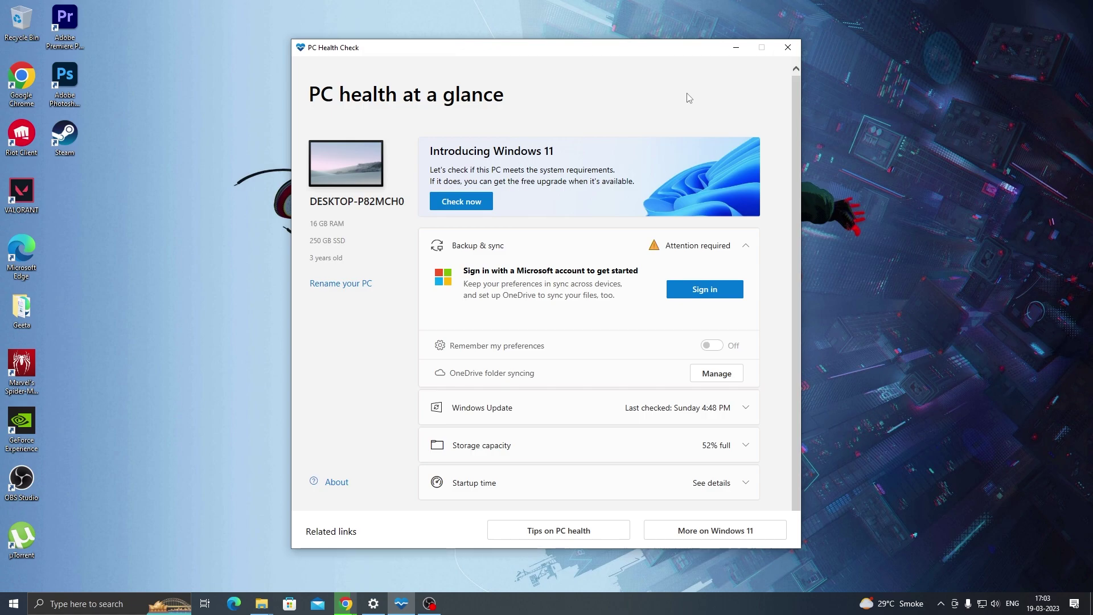
# Step: Run PC Health Check's Windows 11 check, which reports the processor is unsupported
pyautogui.click(468, 205)
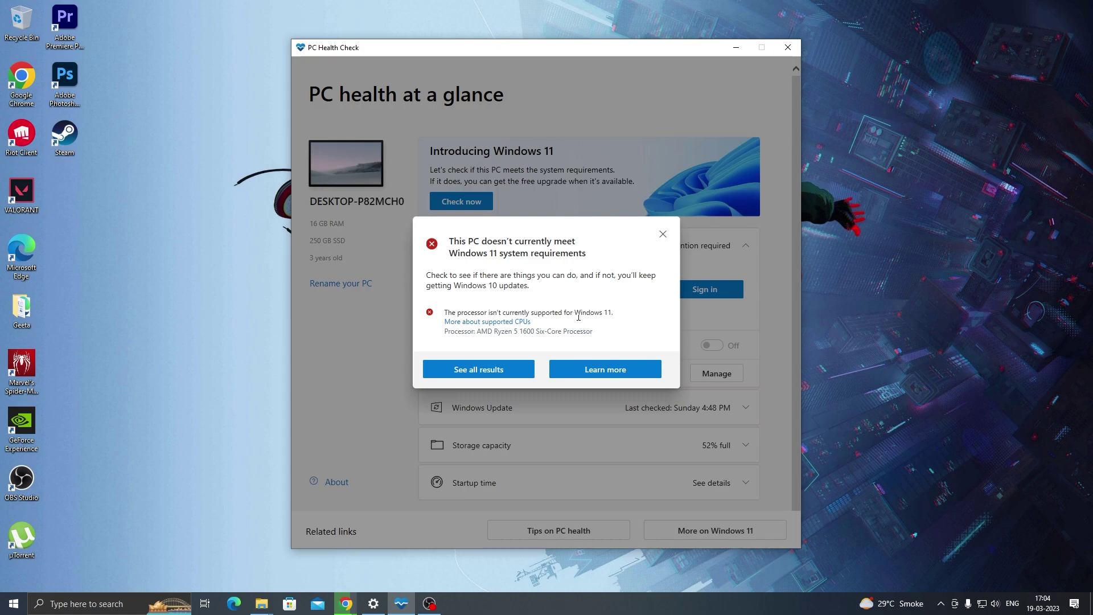
# Step: Choose Windows 11 (multi-edition ISO) under Download Windows 11 Disk Image and request it
pyautogui.click(345, 603)
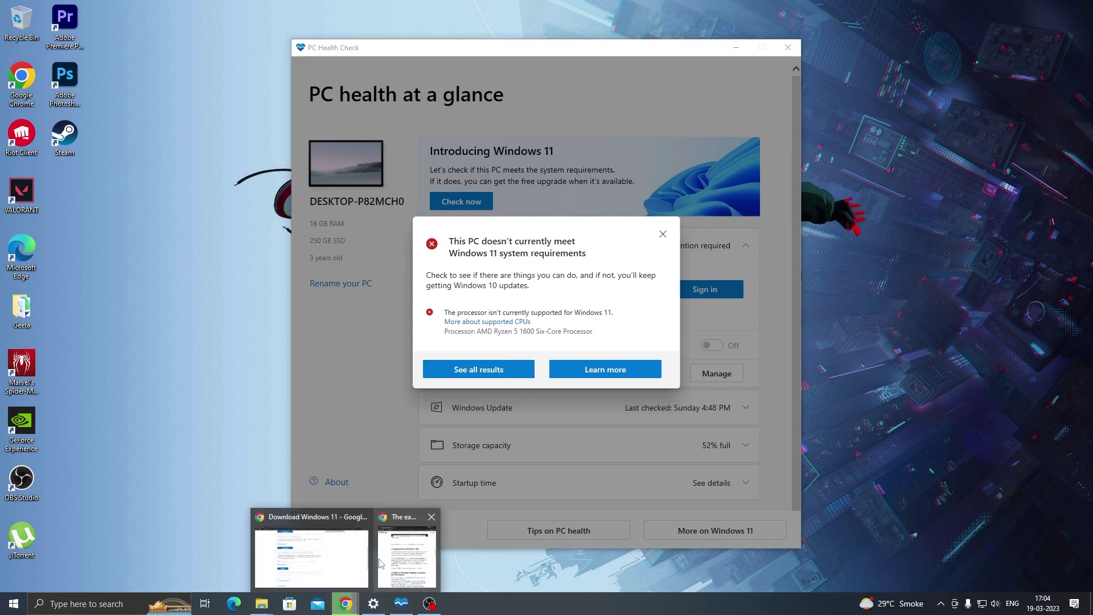
pyautogui.click(365, 561)
pyautogui.scroll(3, 45, 245)
pyautogui.scroll(3, 49, 240)
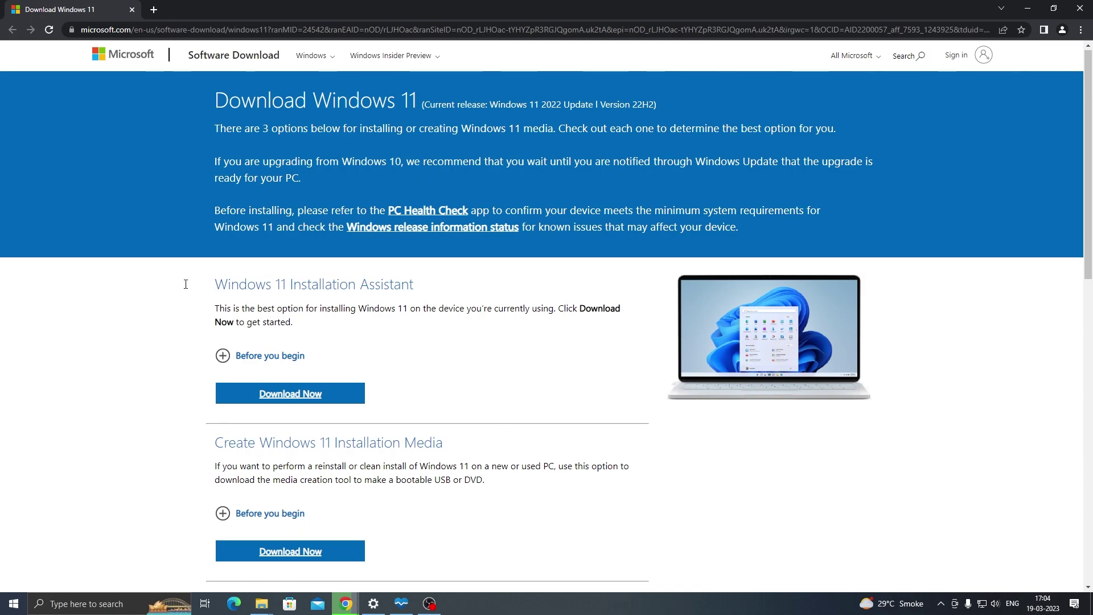
pyautogui.scroll(-3, 581, 279)
pyautogui.scroll(-4, 579, 276)
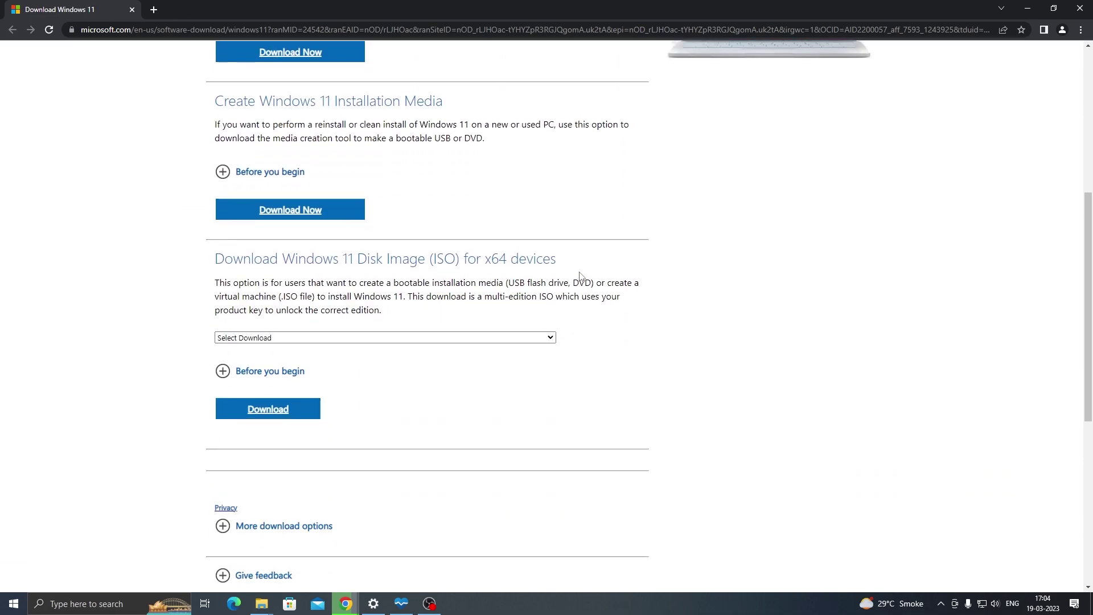
pyautogui.moveTo(203, 201); pyautogui.dragTo(567, 205)
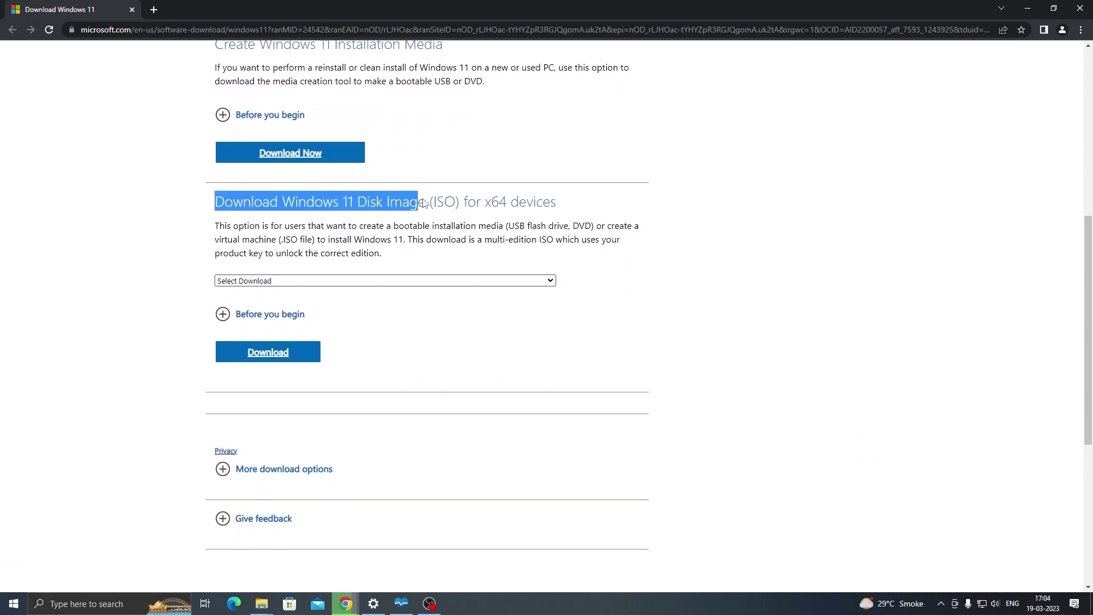
pyautogui.click(729, 197)
pyautogui.click(287, 281)
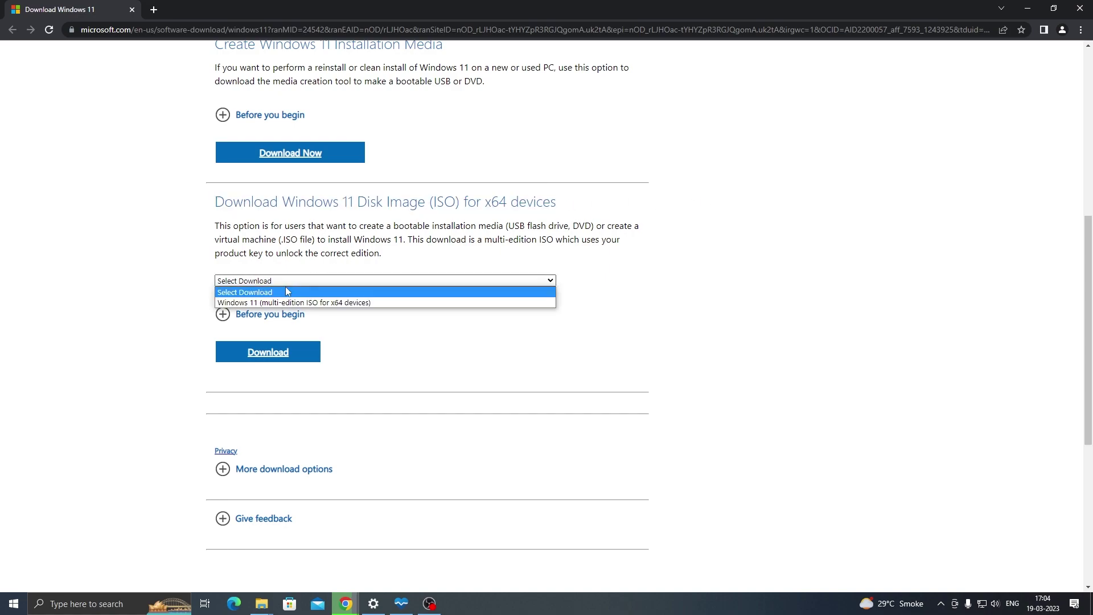
pyautogui.click(326, 302)
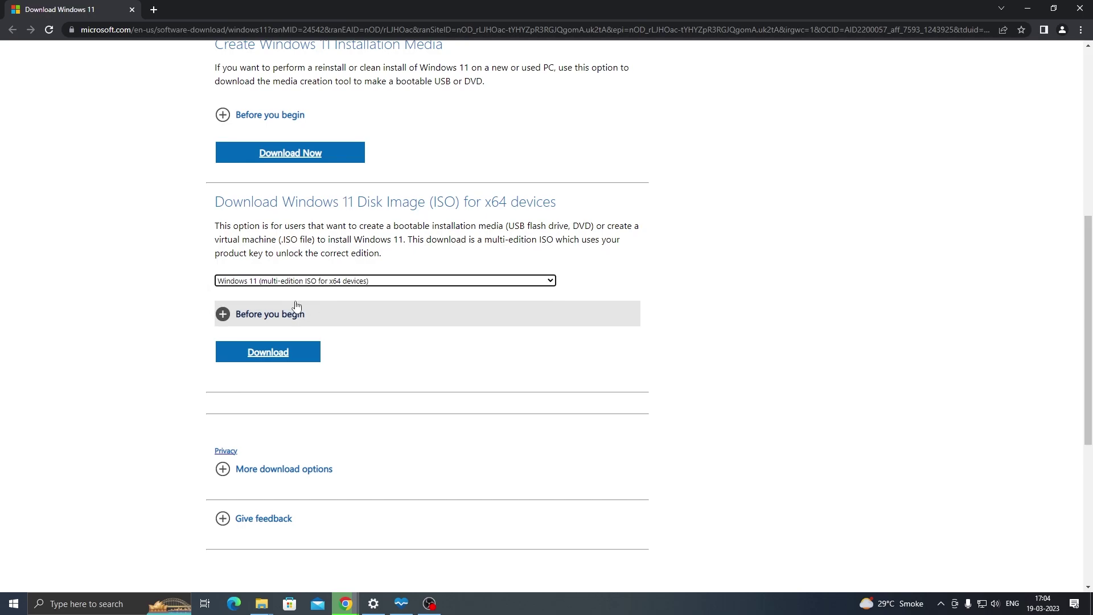
pyautogui.click(268, 352)
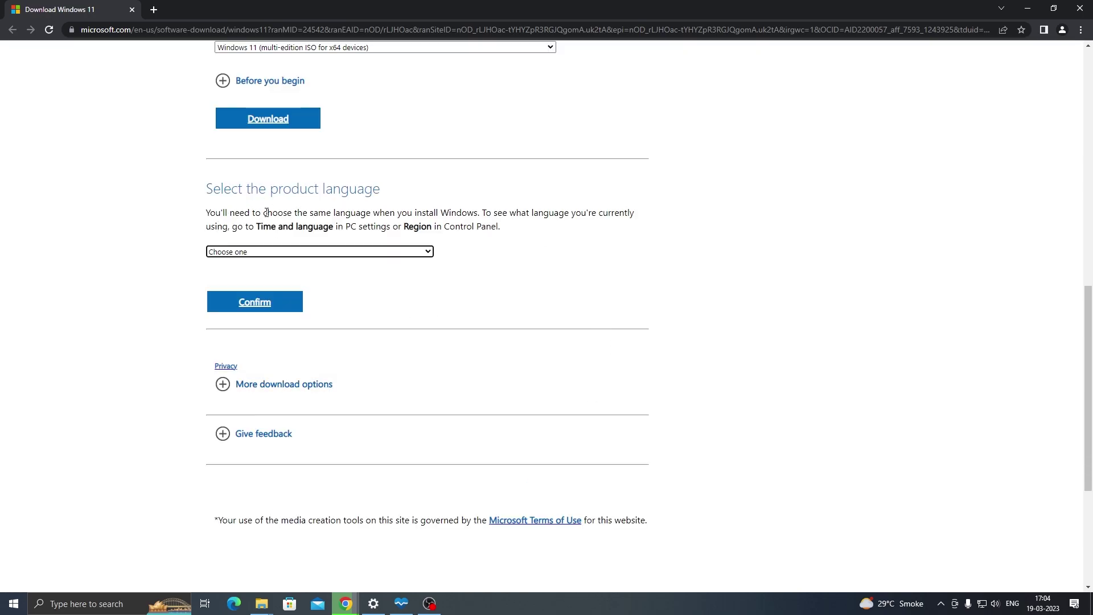
# Step: Select and confirm English International as the product language
pyautogui.click(294, 254)
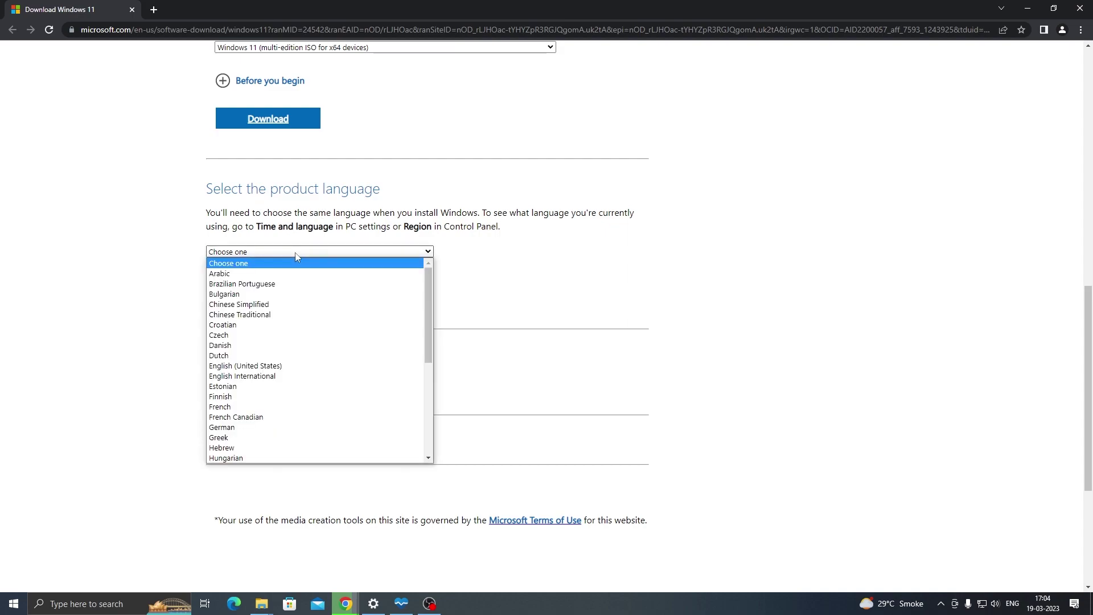
pyautogui.scroll(-3, 313, 334)
pyautogui.scroll(3, 312, 334)
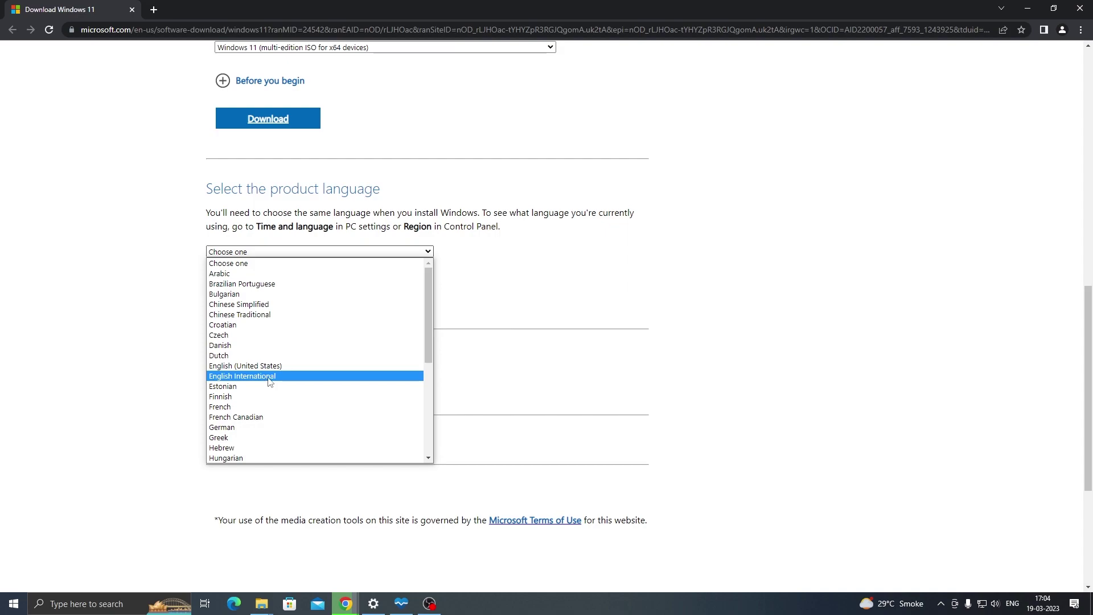
pyautogui.click(269, 377)
pyautogui.click(287, 301)
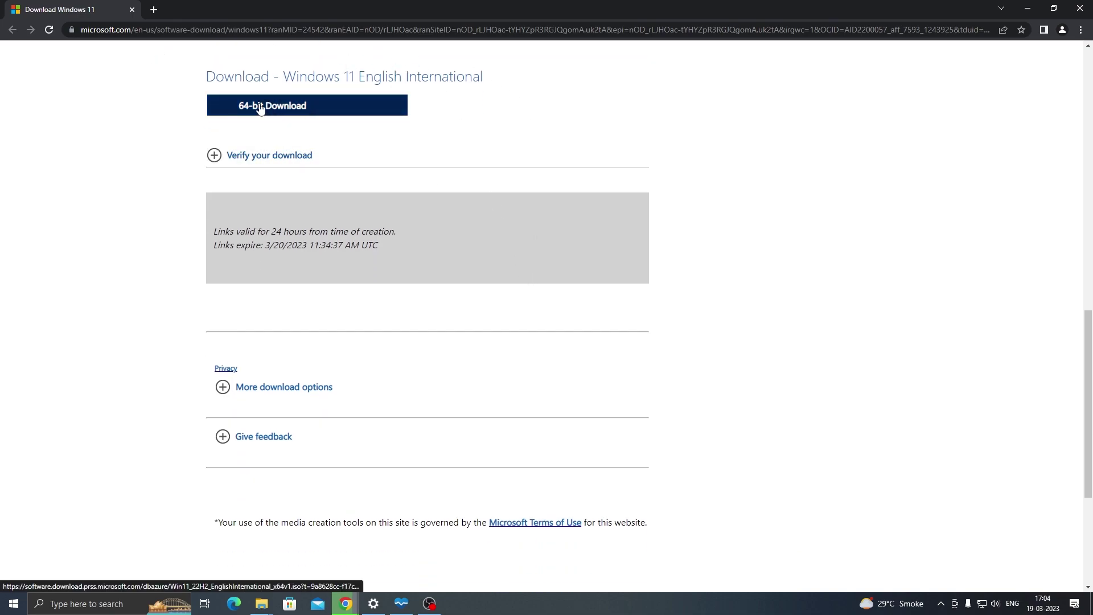
# Step: Start the 64-bit ISO download, then cancel that duplicate download
pyautogui.click(301, 112)
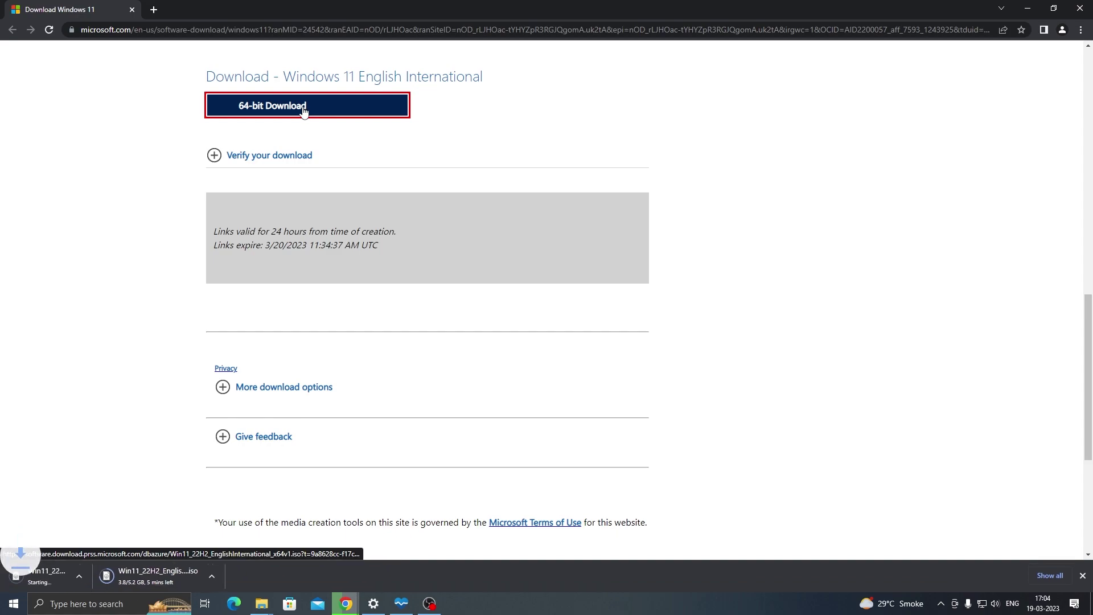
pyautogui.click(120, 575)
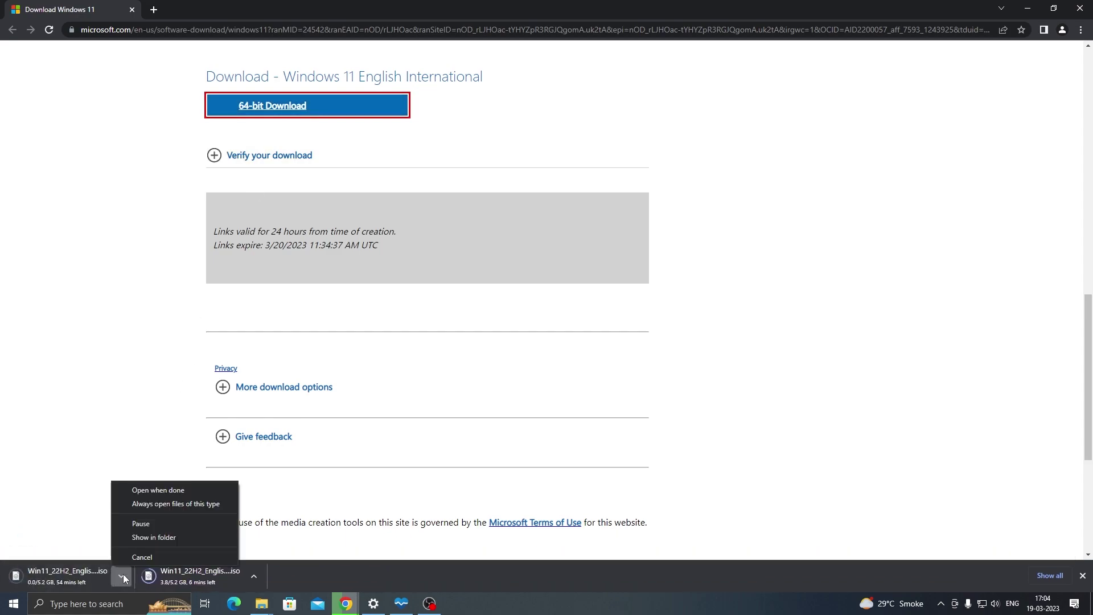
pyautogui.click(178, 558)
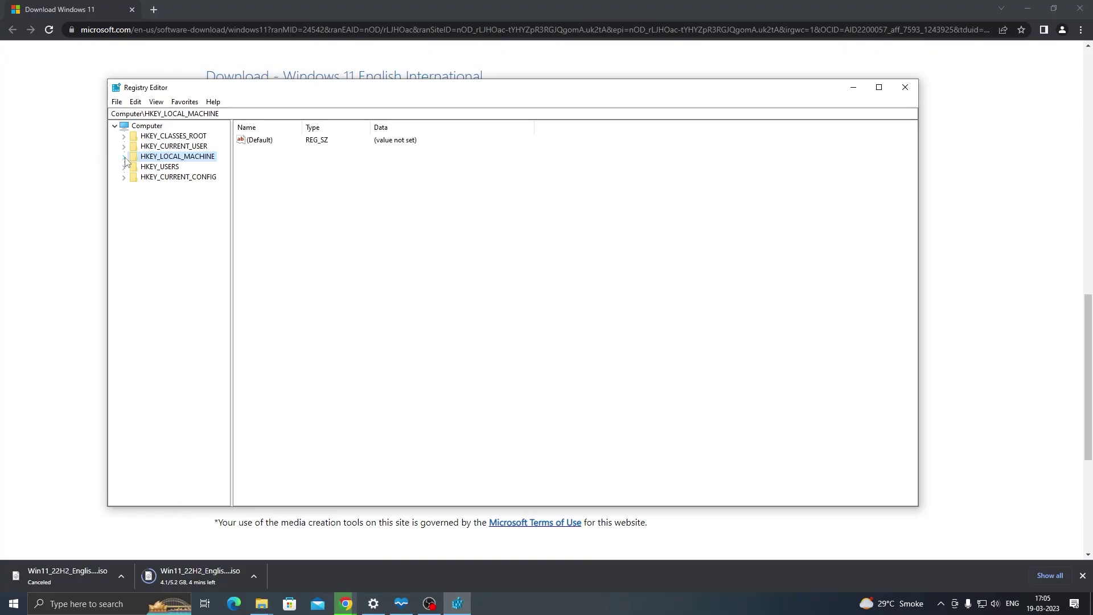
# Step: Expand HKEY_LOCAL_MACHINE > SYSTEM and select the Setup key to list its values
pyautogui.click(125, 158)
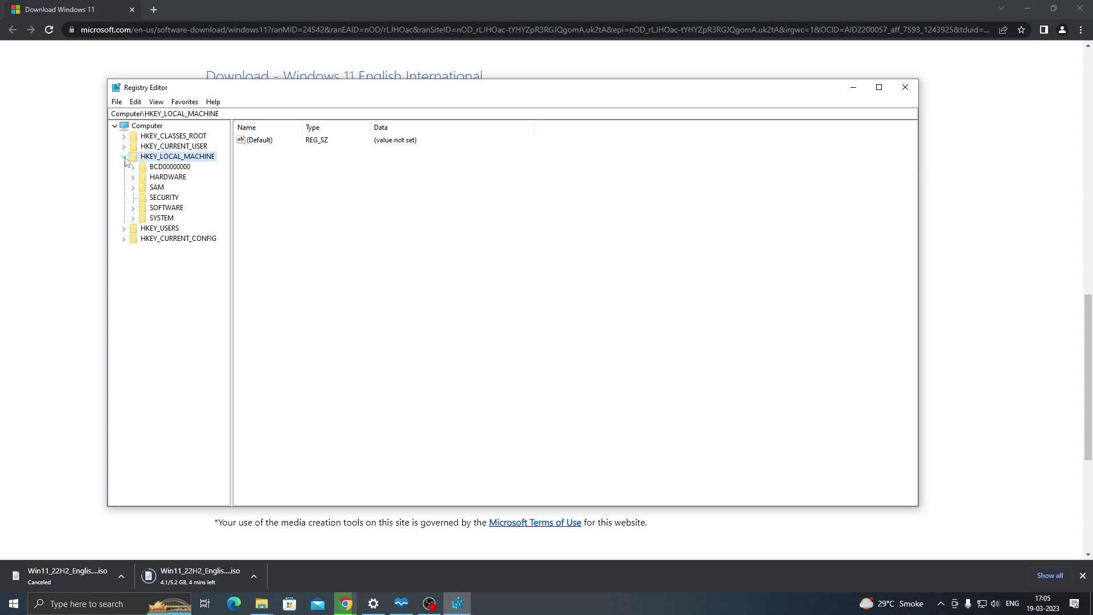
pyautogui.click(132, 219)
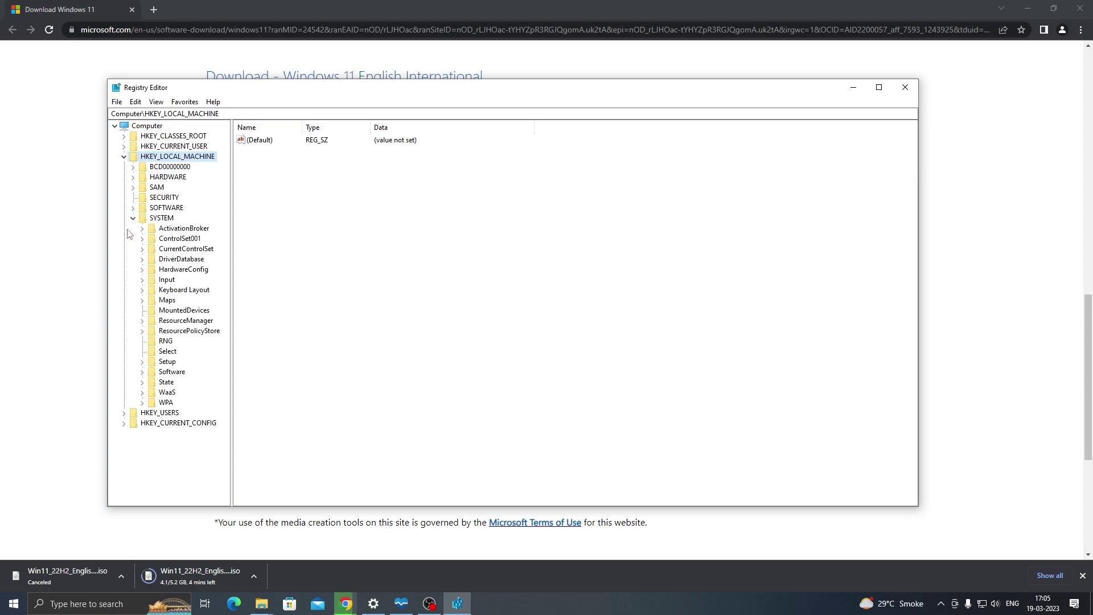
pyautogui.click(143, 363)
pyautogui.scroll(-2, 182, 353)
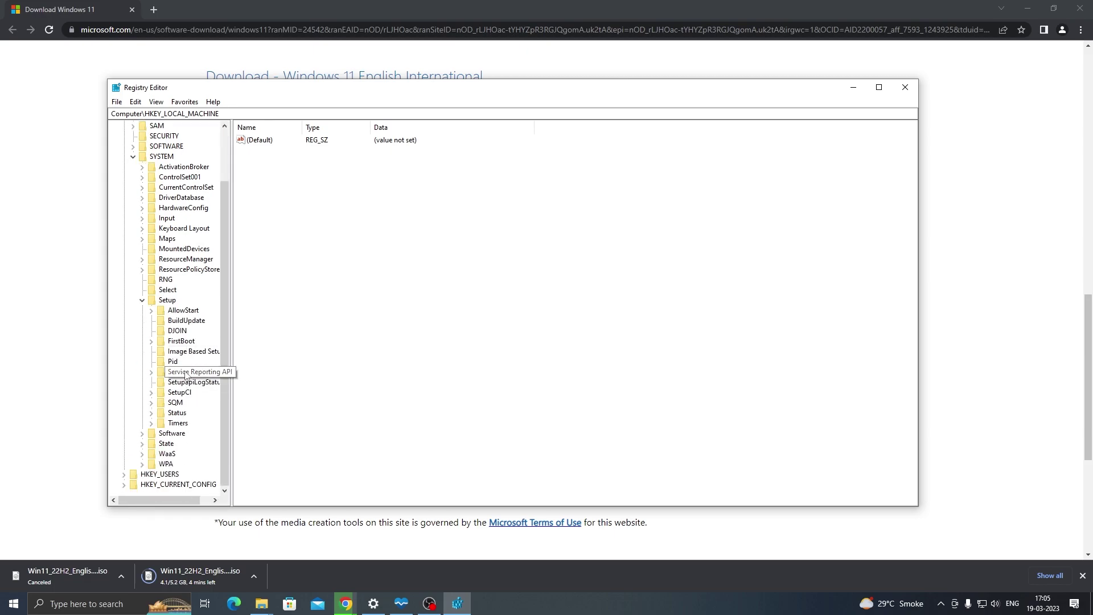
pyautogui.click(158, 301)
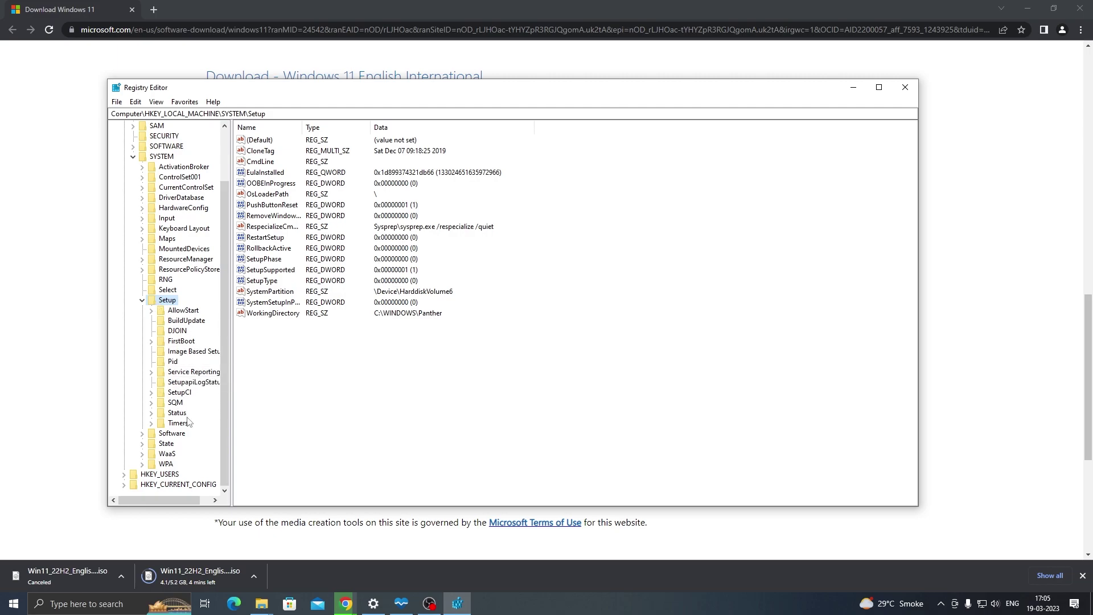
# Step: Create a new key named MoSetup under Setup
pyautogui.rightClick(160, 305)
pyautogui.moveTo(186, 323)
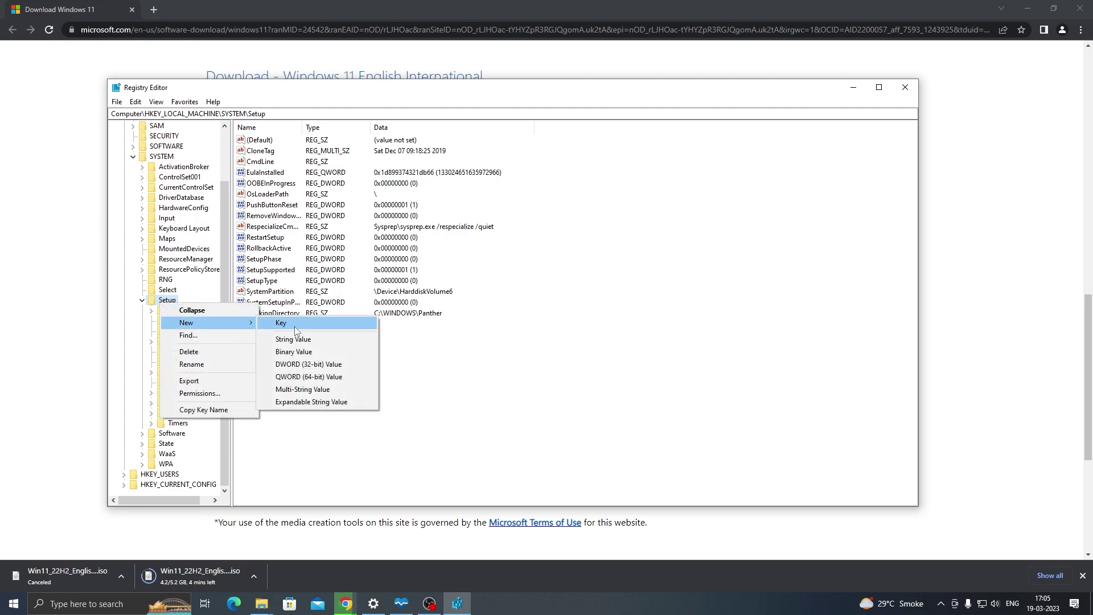
pyautogui.click(294, 327)
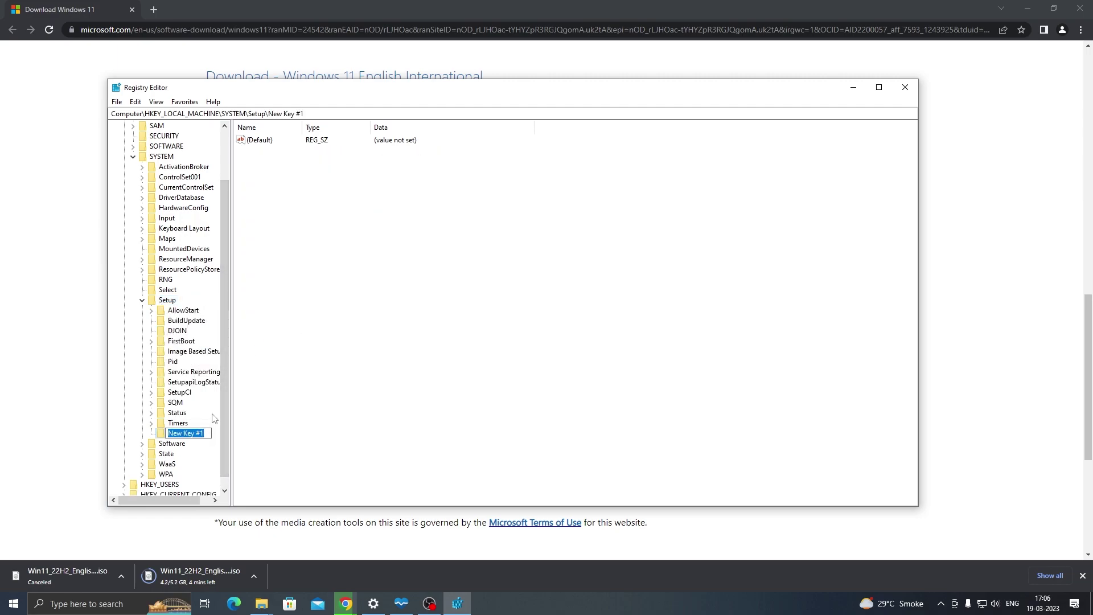
pyautogui.write('Mo')
pyautogui.write('Setup')
pyautogui.press('Return')
# Step: Add a DWORD (32-bit) value named AllowUpgradesWithUnsupportedTPMOrCPU inside MoSetup
pyautogui.rightClick(360, 193)
pyautogui.moveTo(387, 199)
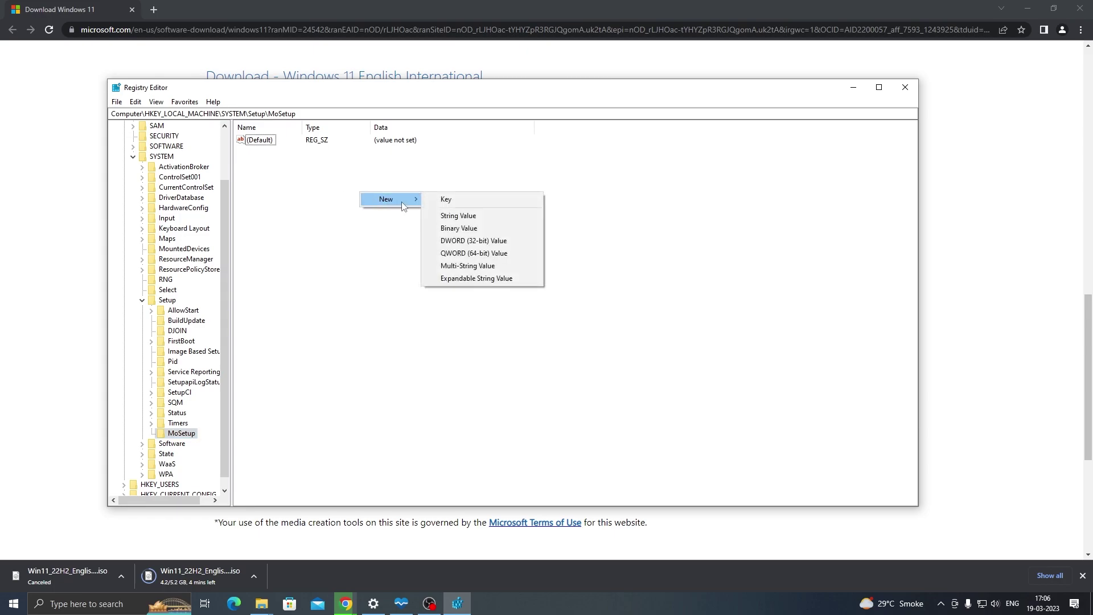
pyautogui.click(505, 249)
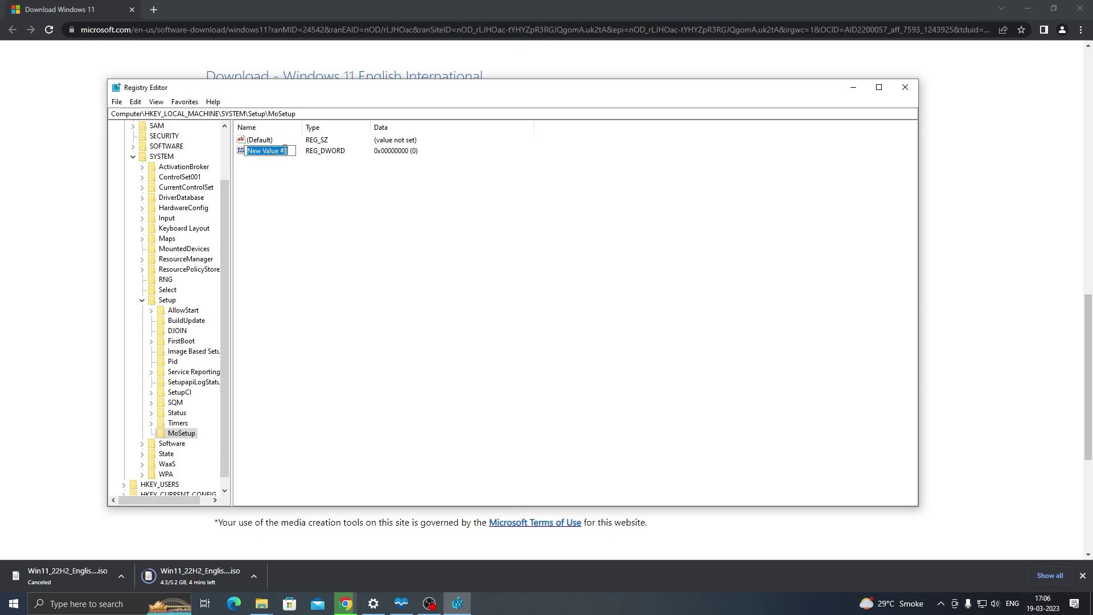
pyautogui.write('AllowU')
pyautogui.write('pgrades')
pyautogui.write('With')
pyautogui.write('UnsupportedT')
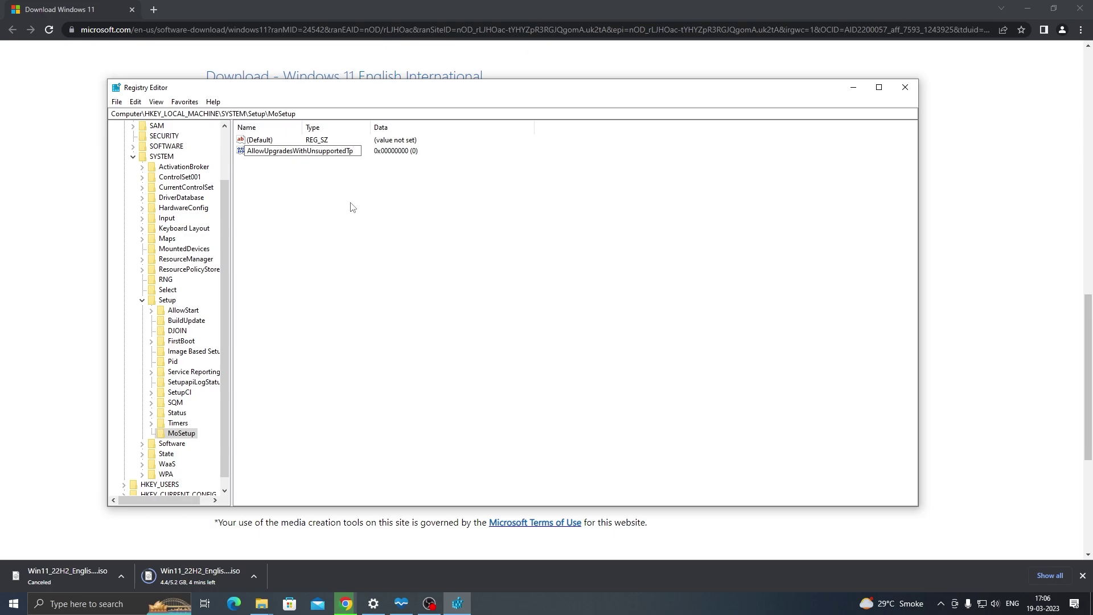
pyautogui.write('PM')
pyautogui.press('BackSpace')
pyautogui.write('O')
pyautogui.press('BackSpace')
pyautogui.write('PU')
pyautogui.press('Return')
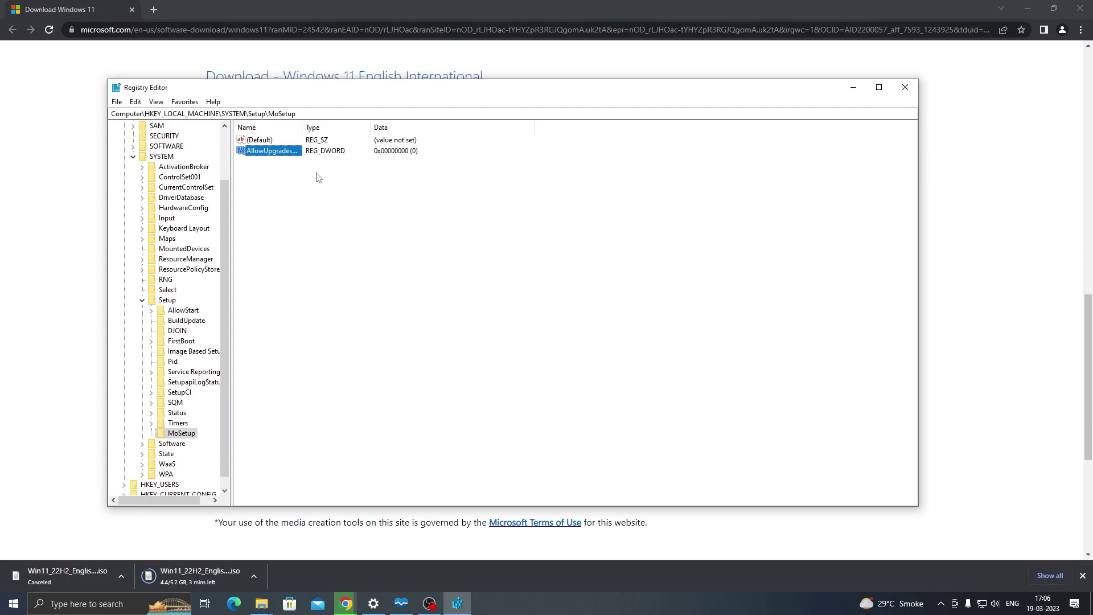
# Step: Enter 1 as AllowUpgradesWithUnsupportedTPMOrCPU's value data and save it
pyautogui.doubleClick(282, 153)
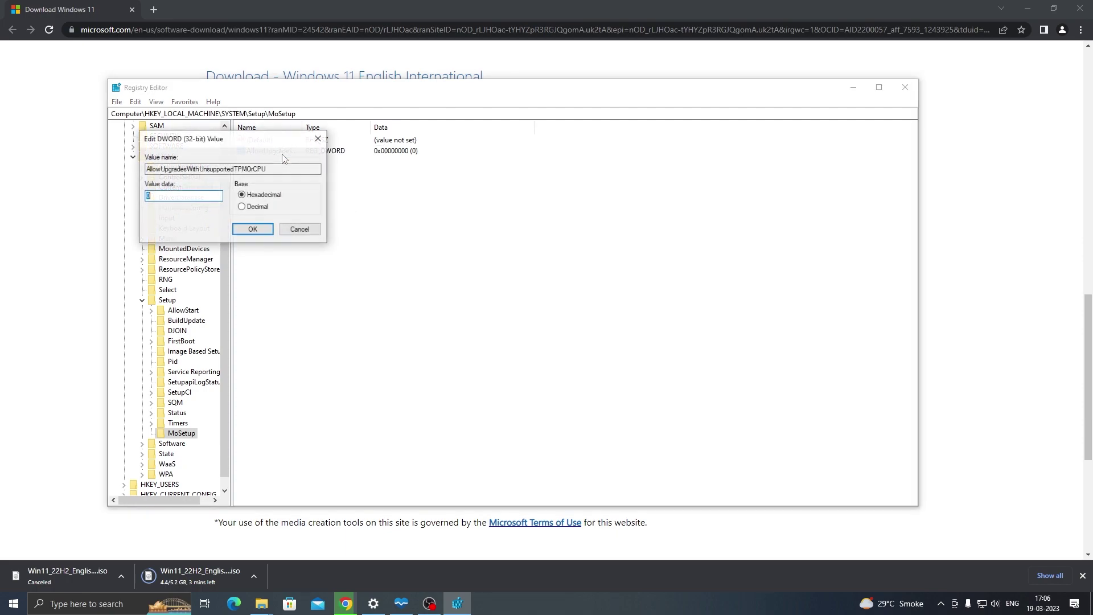
pyautogui.moveTo(202, 140); pyautogui.dragTo(558, 227)
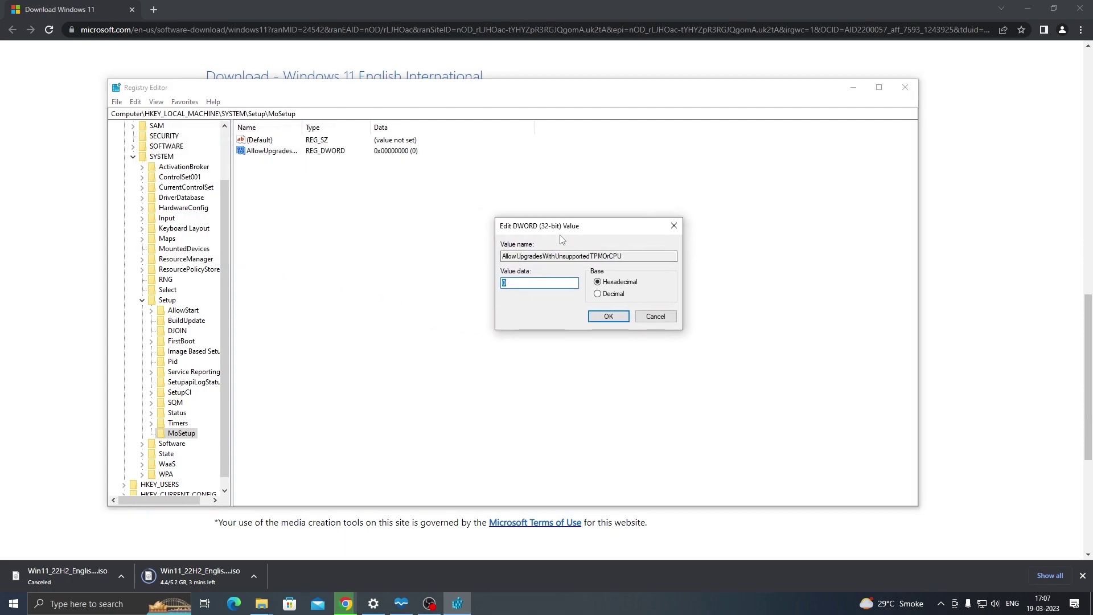
pyautogui.write('1')
pyautogui.click(608, 317)
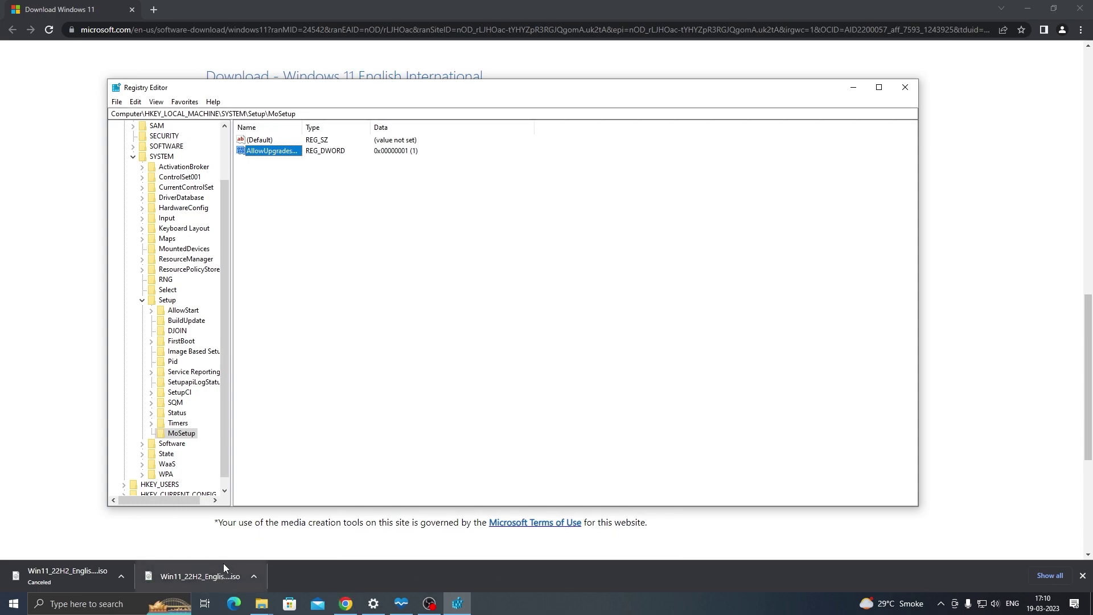
# Step: Close Registry Editor and PC Health Check
pyautogui.click(904, 87)
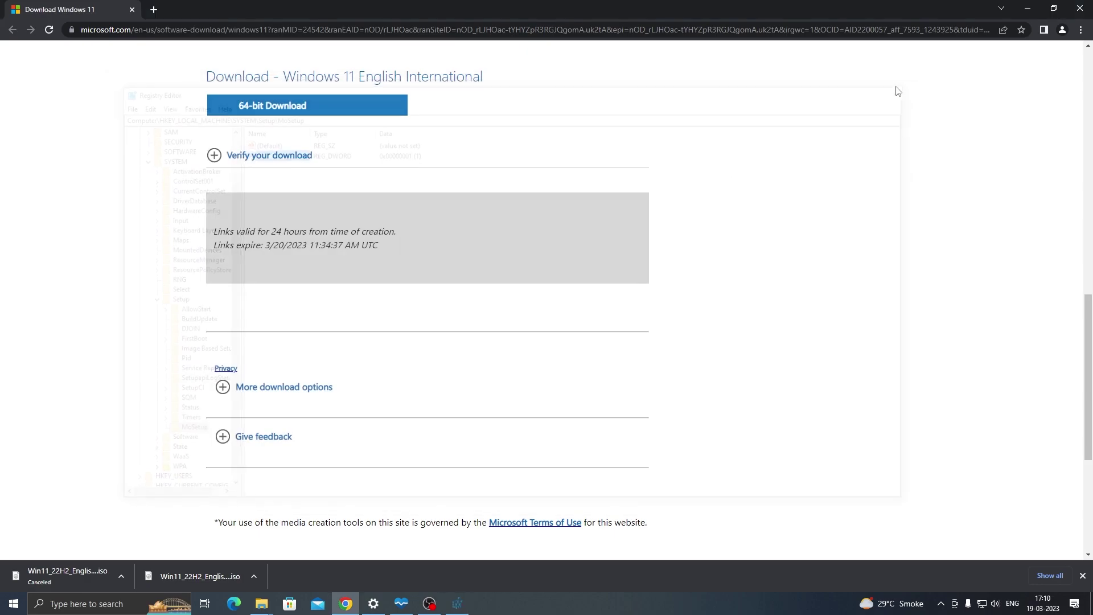
pyautogui.click(1028, 8)
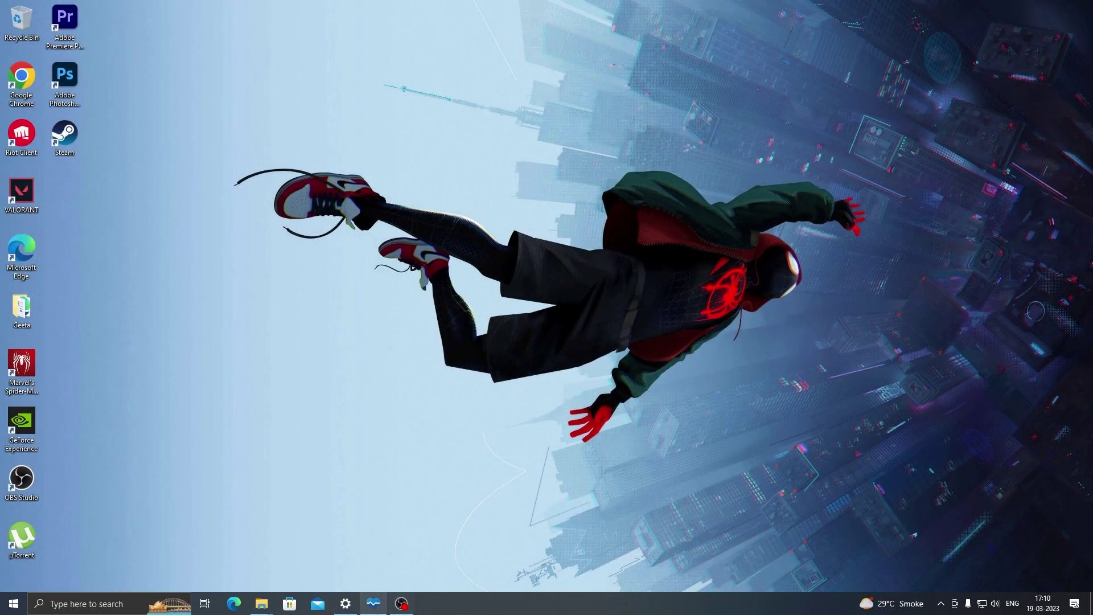
pyautogui.click(373, 604)
pyautogui.click(663, 234)
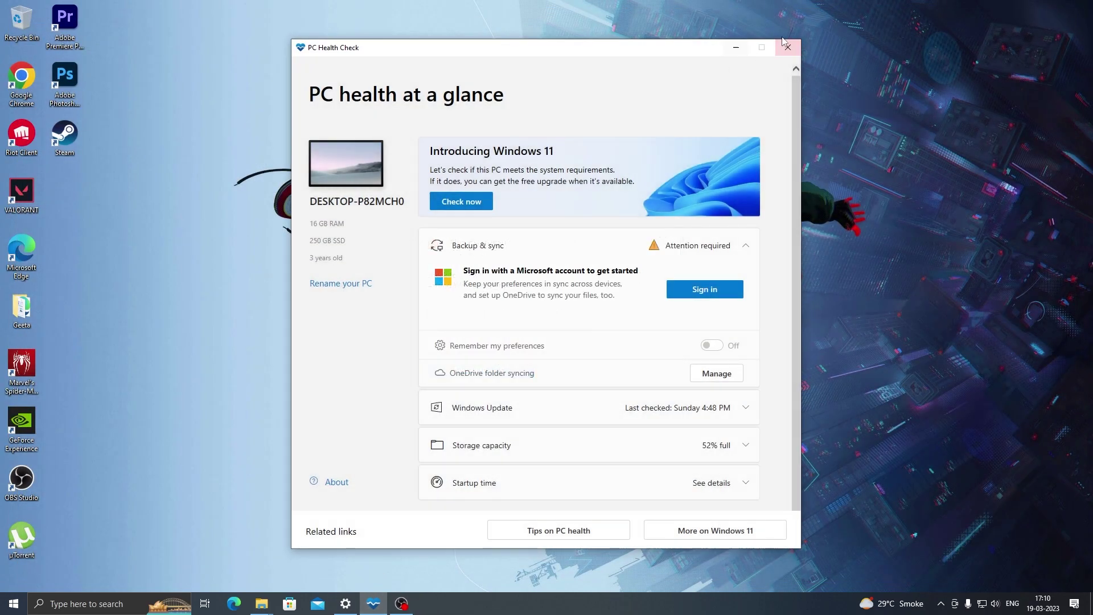
pyautogui.click(788, 48)
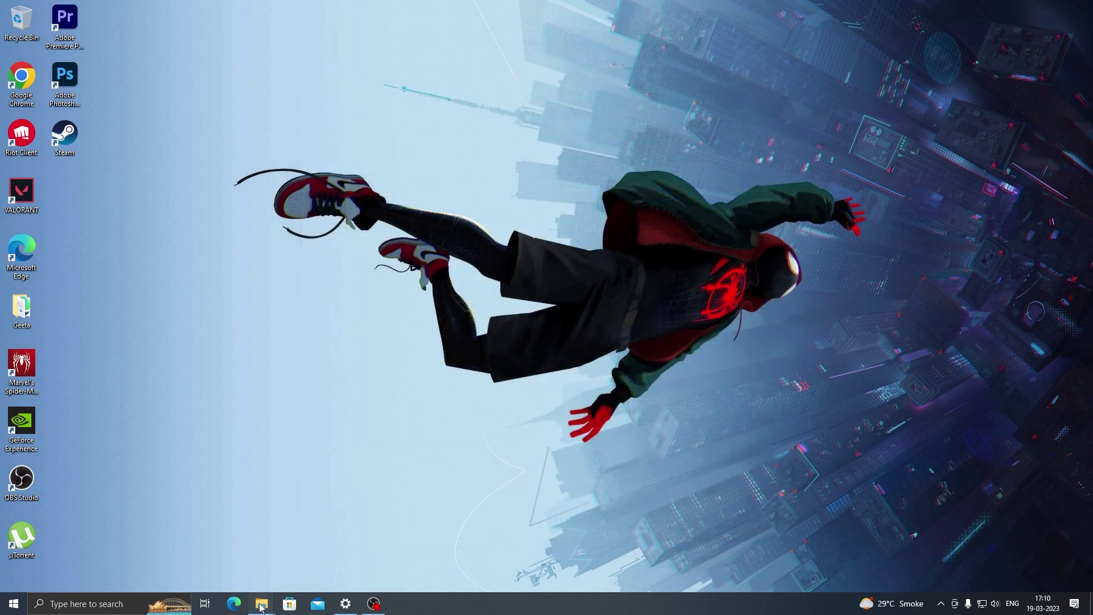
pyautogui.moveTo(261, 603)
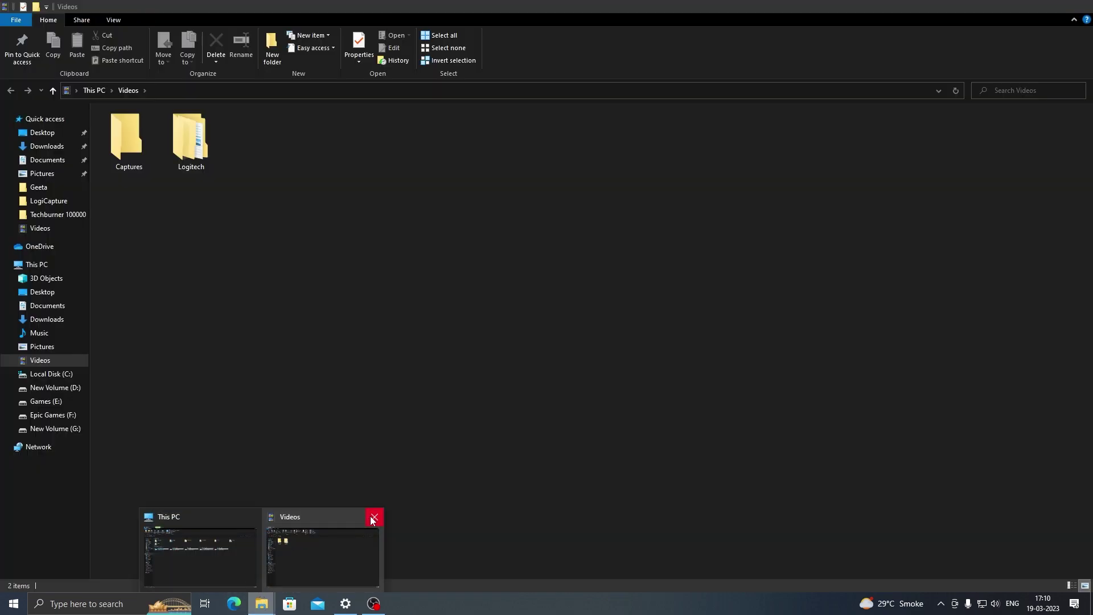
# Step: Open the downloaded Windows 11 ISO from the Downloads folder in File Explorer
pyautogui.click(373, 517)
pyautogui.click(256, 549)
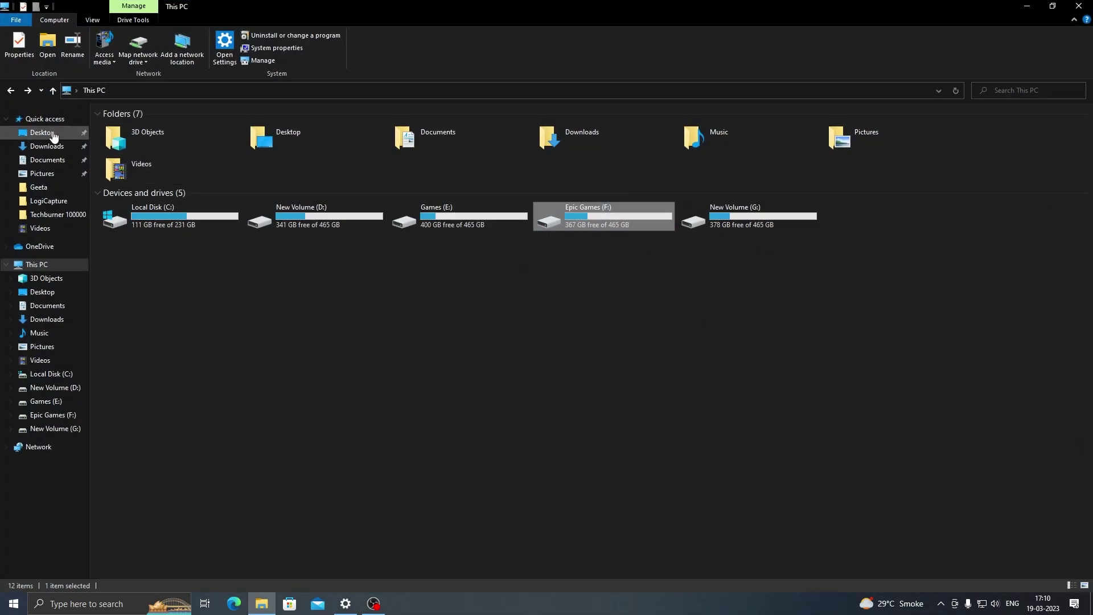
pyautogui.click(47, 146)
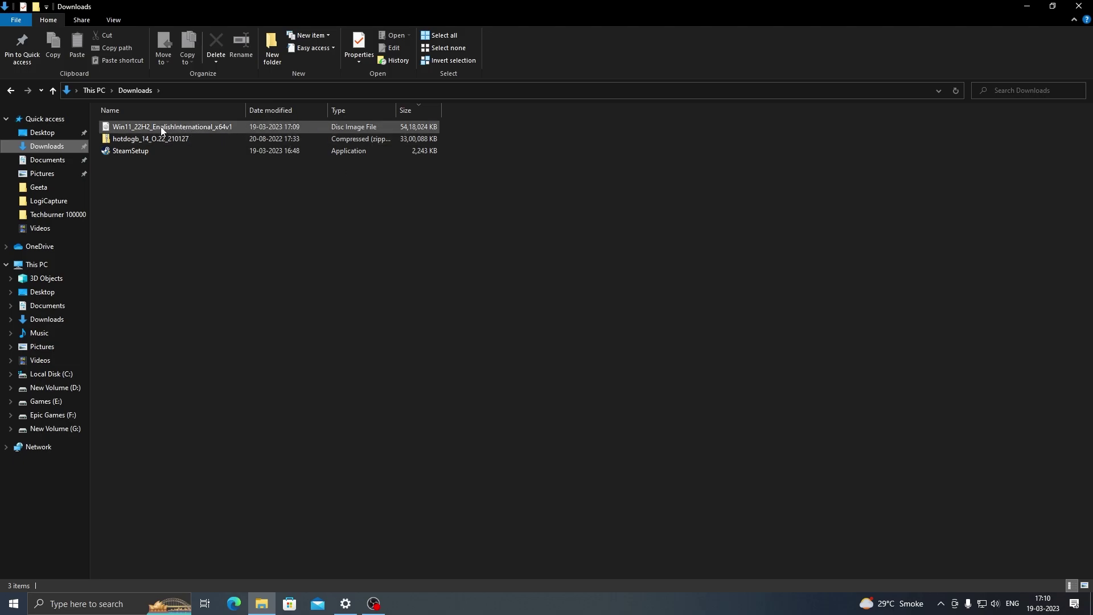
pyautogui.doubleClick(185, 127)
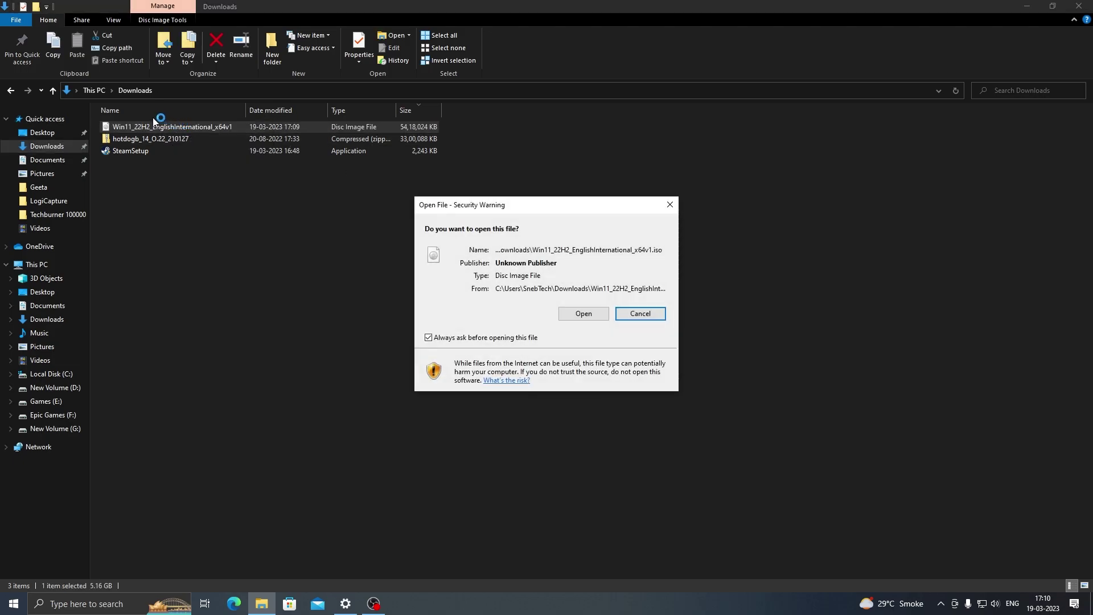
# Step: Allow opening the ISO, launch Windows 11 Setup and scroll through the licence terms
pyautogui.click(584, 313)
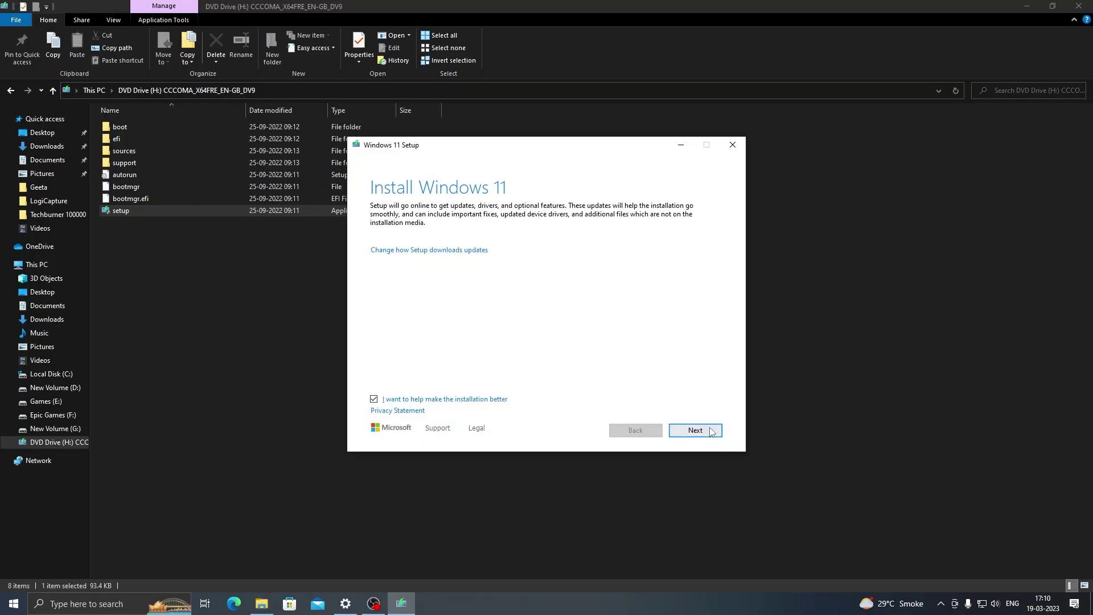
pyautogui.click(711, 431)
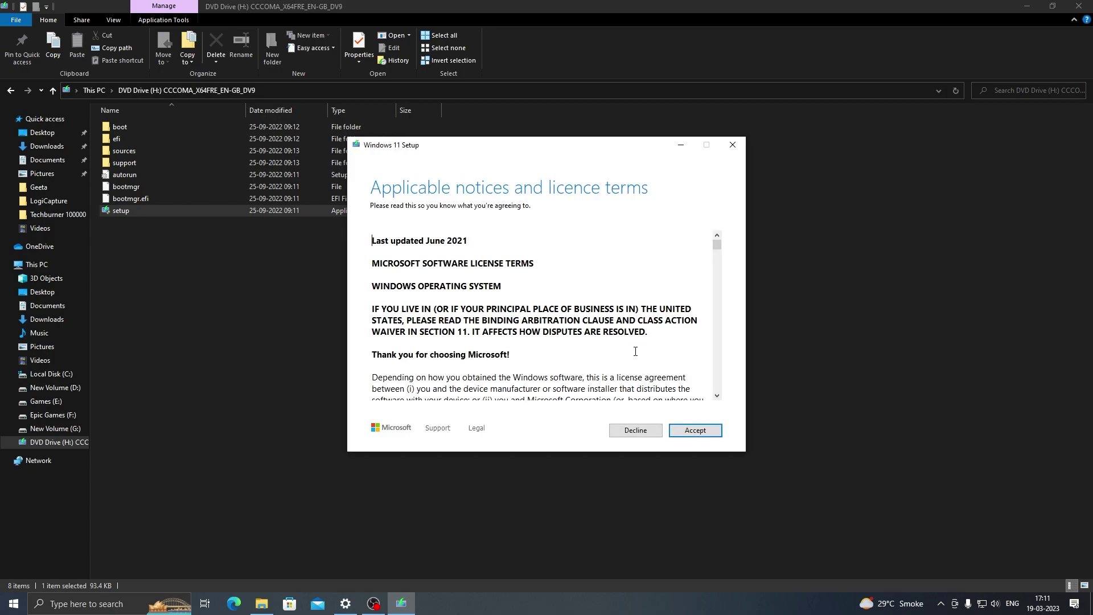
pyautogui.scroll(-3, 637, 351)
pyautogui.scroll(-3, 638, 351)
pyautogui.scroll(-3, 655, 370)
pyautogui.scroll(-3, 684, 393)
# Step: Accept the licence terms and confirm keeping personal files only
pyautogui.click(695, 430)
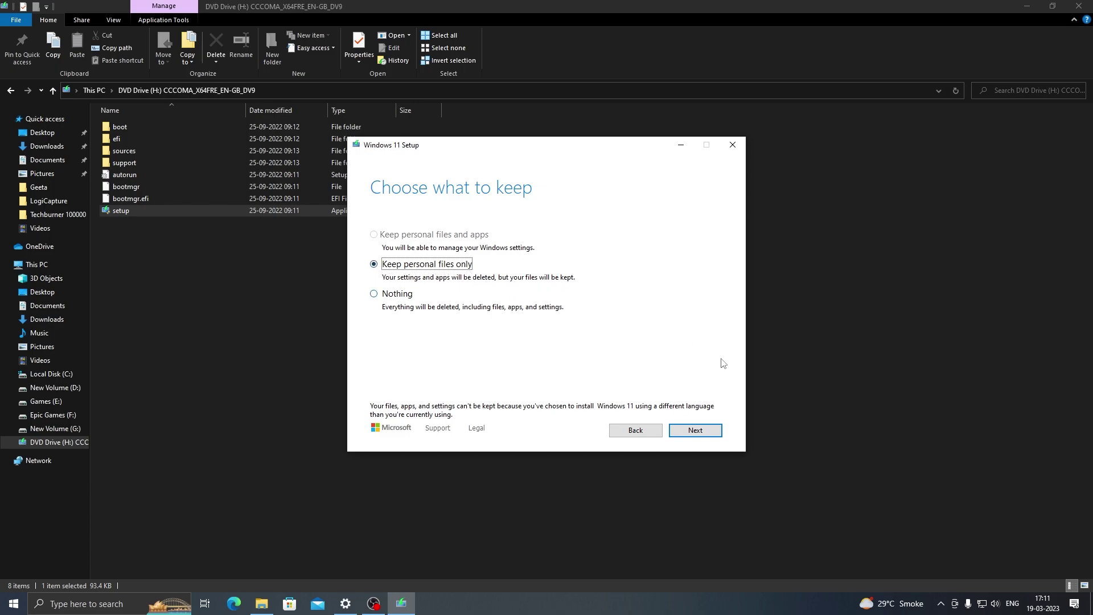
pyautogui.click(694, 431)
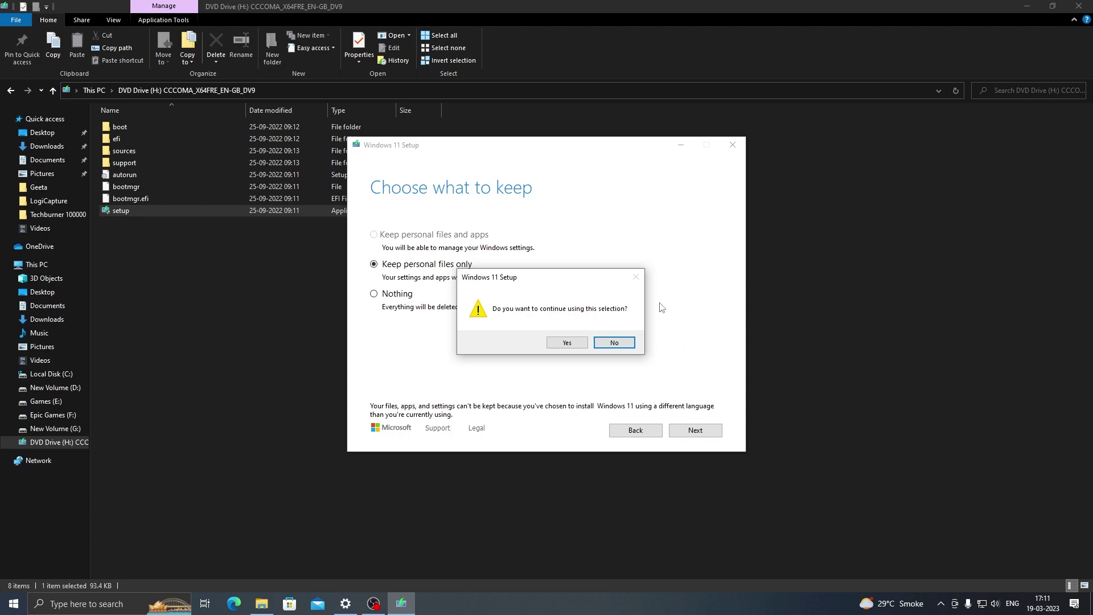
pyautogui.click(567, 343)
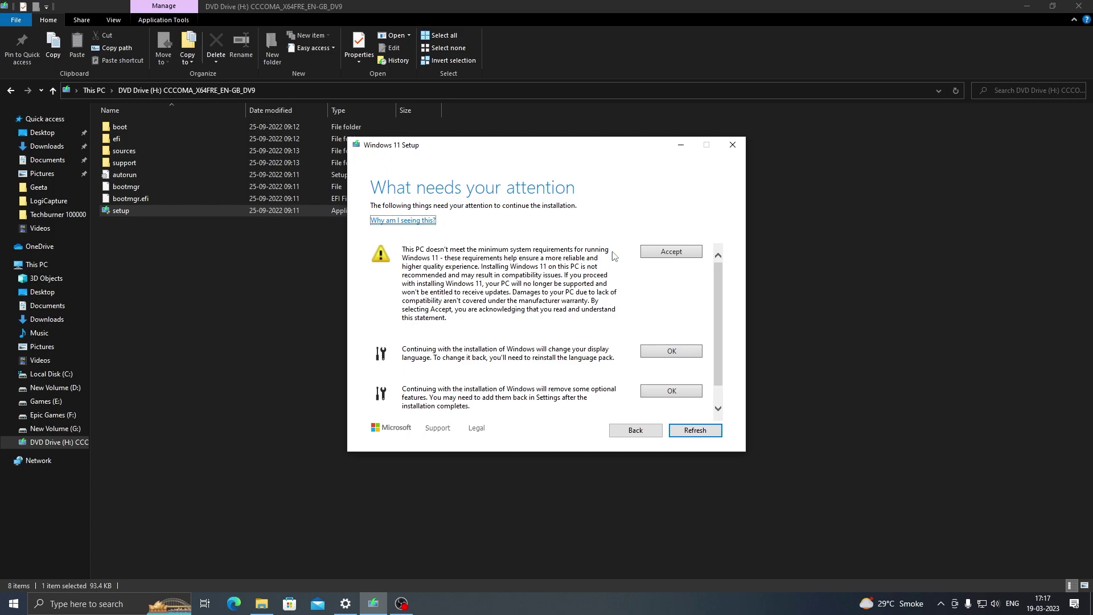
# Step: Accept the unsupported-hardware warning and dismiss the display-language and optional-features notices
pyautogui.click(659, 260)
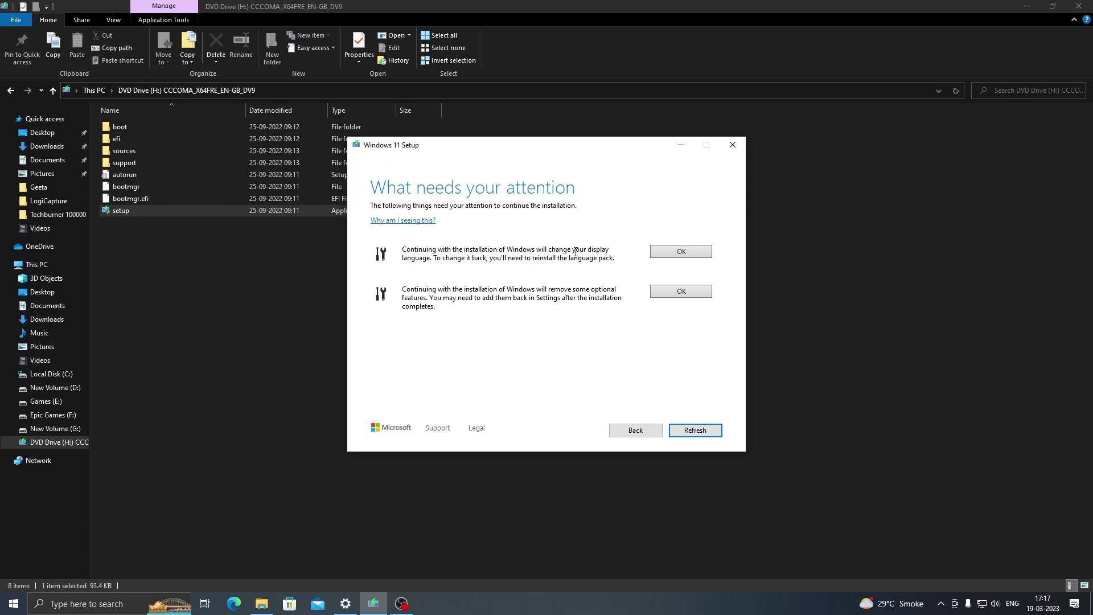
pyautogui.click(698, 255)
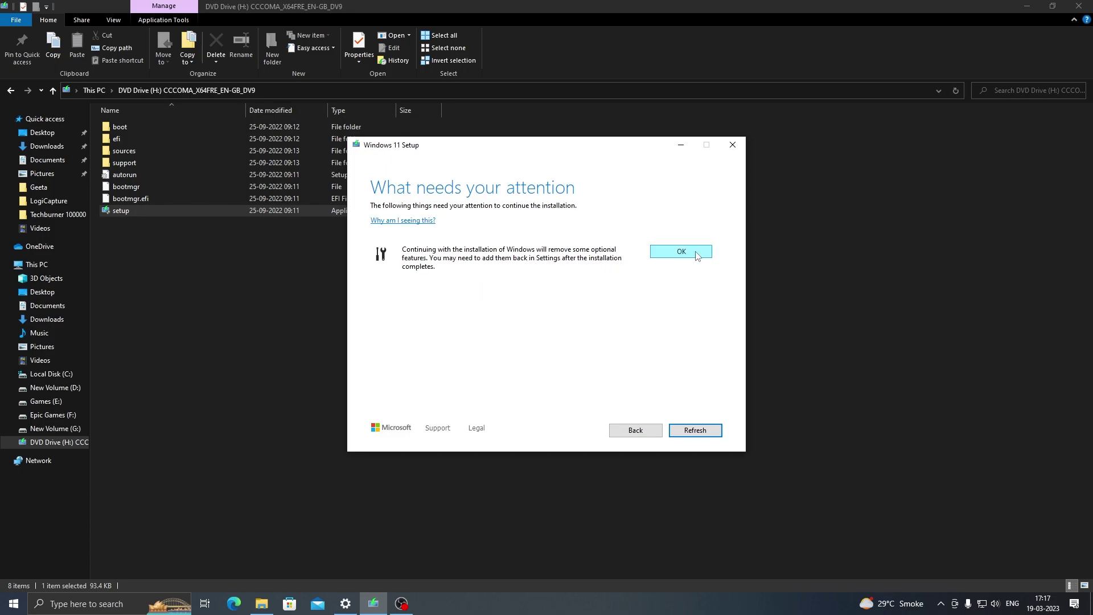
pyautogui.click(667, 254)
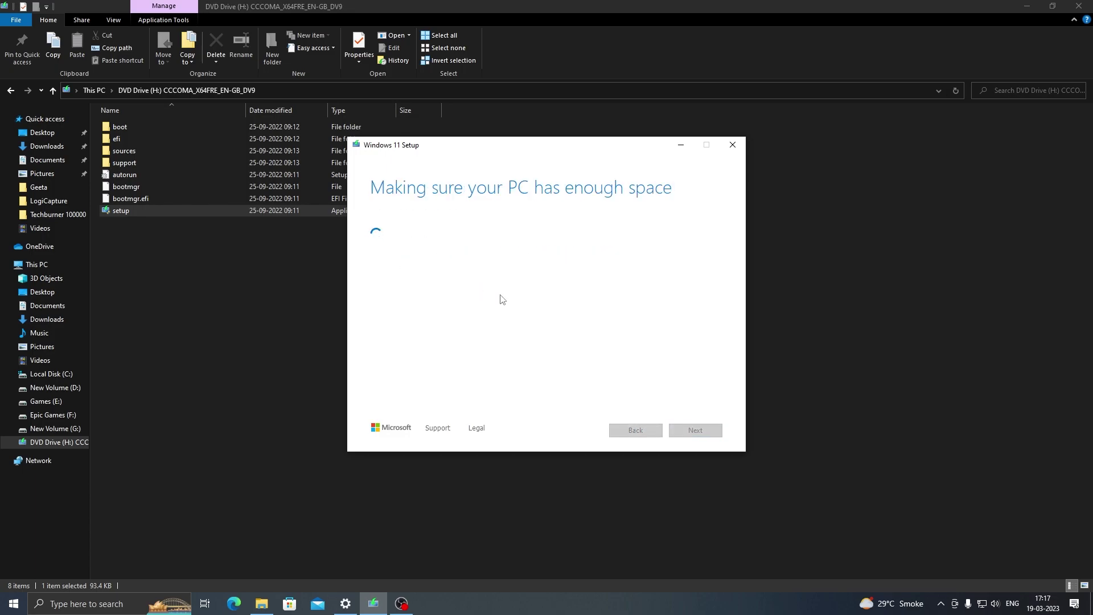